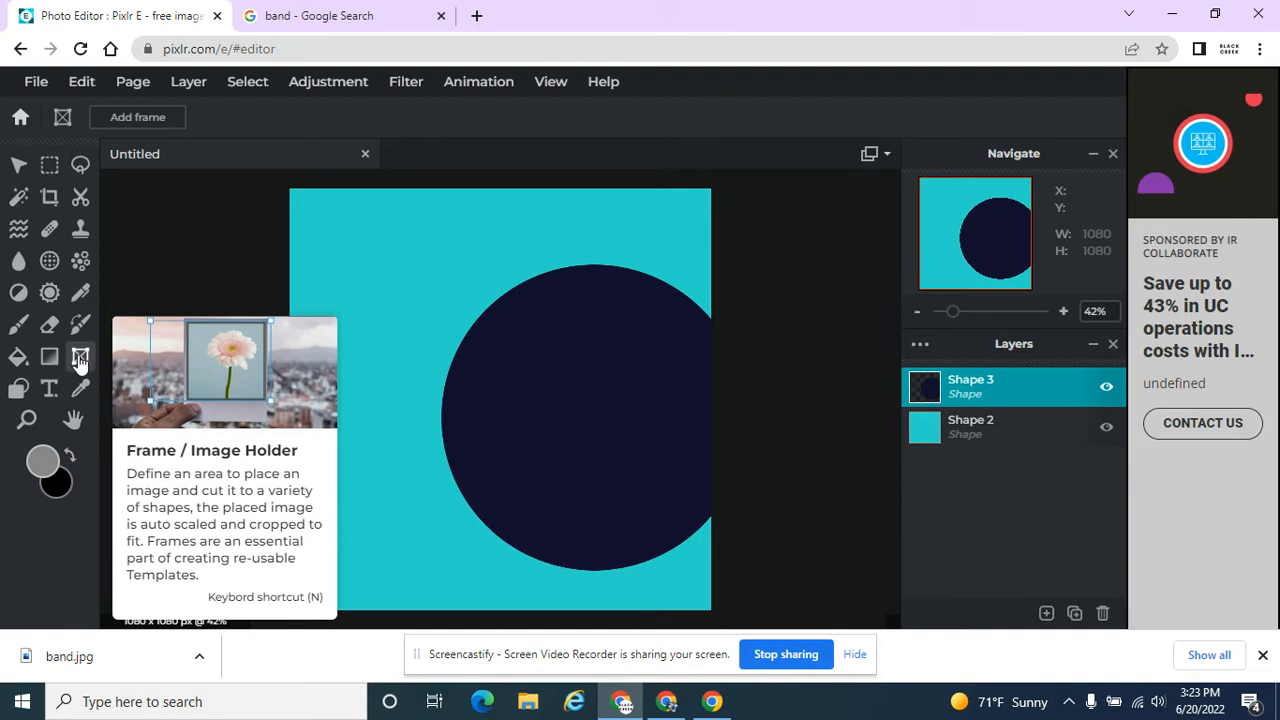
- Duplicate the dark navy circle layer and scale the copy down proportionally to about 718 × 718 px
click(1046, 613)
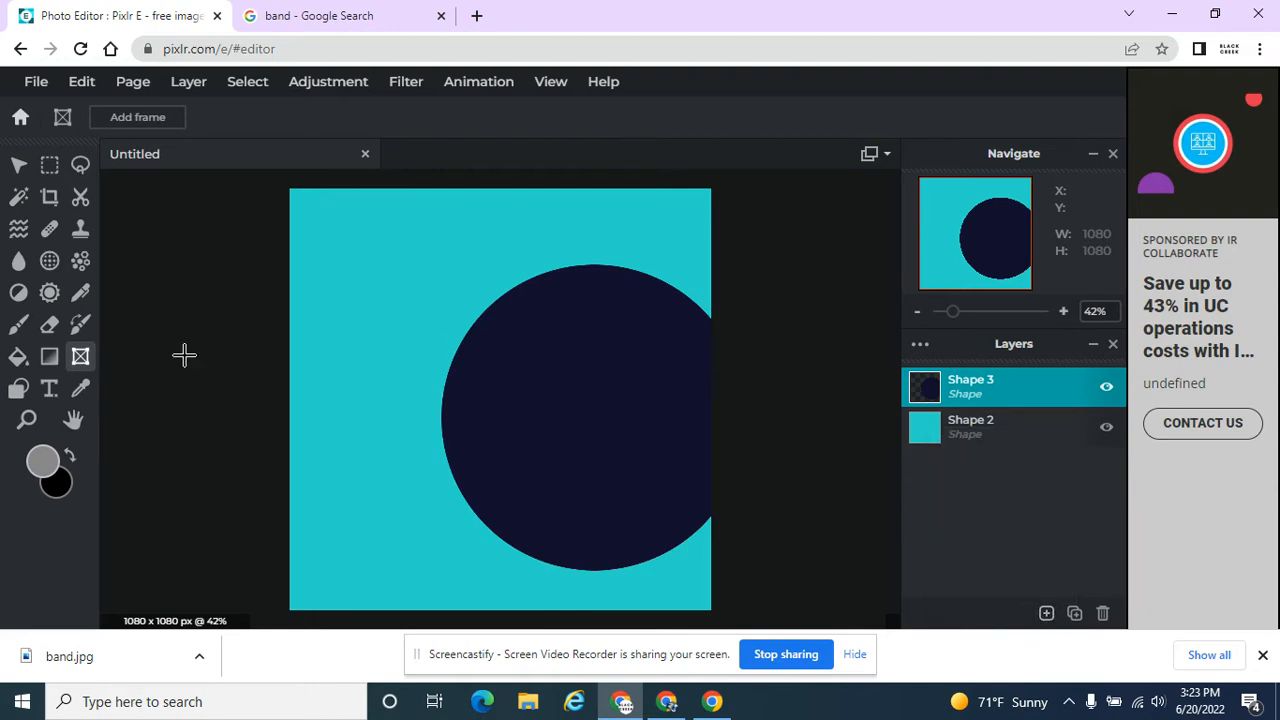
click(18, 165)
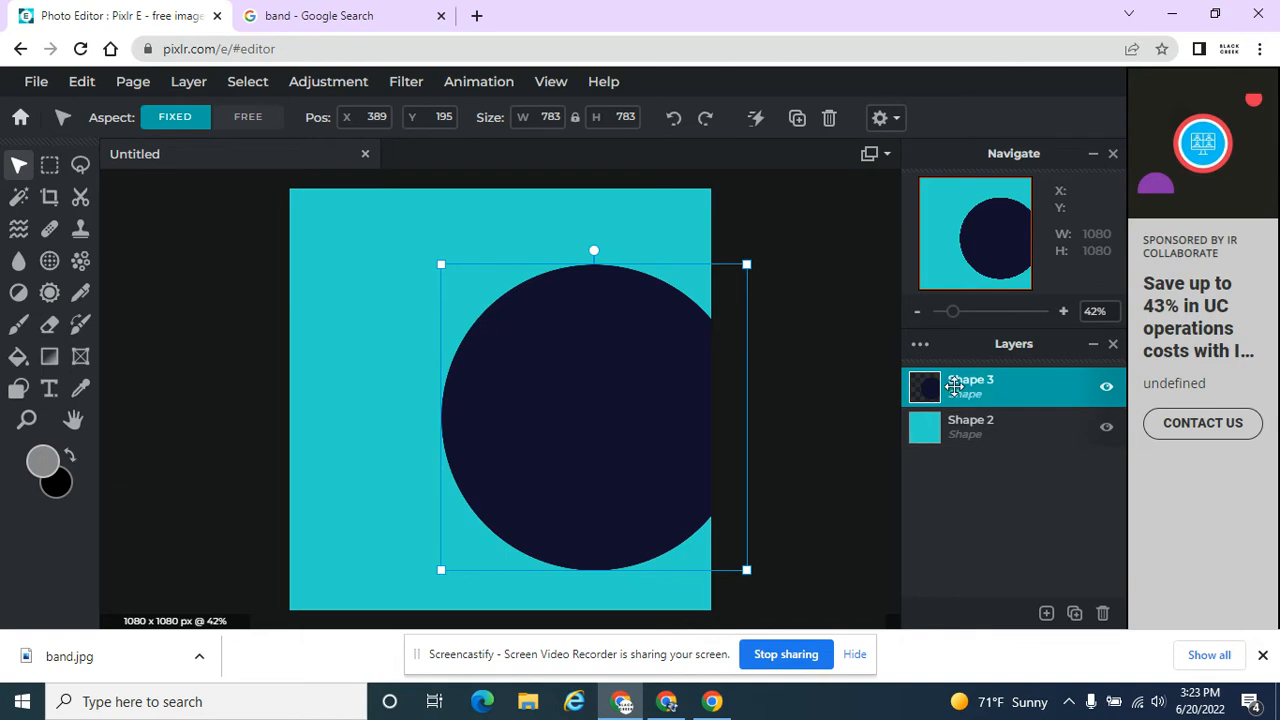
click(1075, 613)
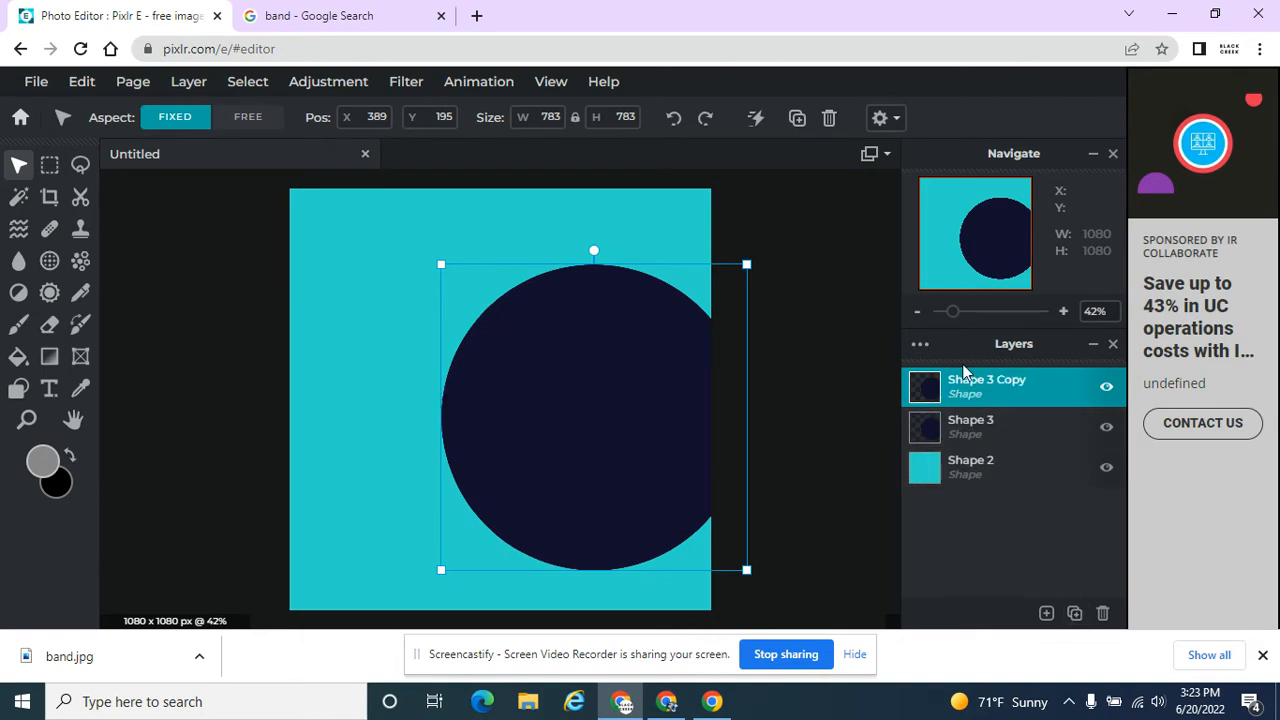
drag(442, 264, 468, 286)
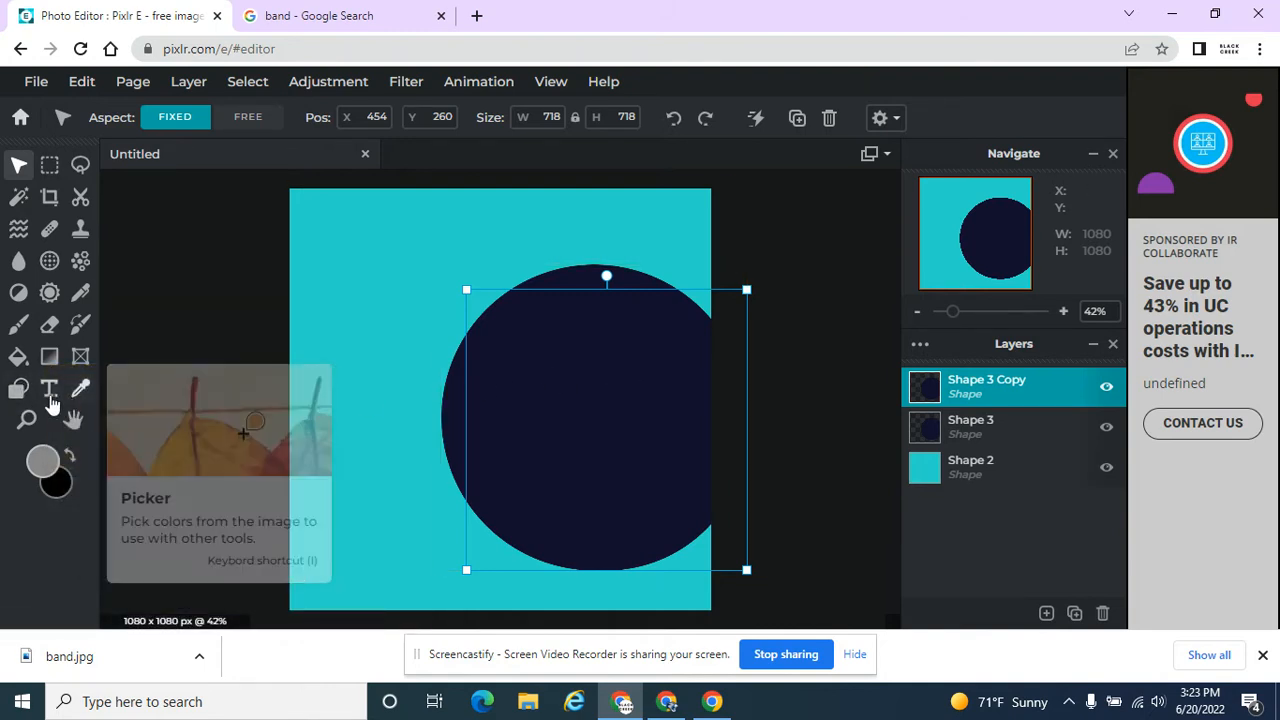
- Change the fill of the copied circle to grey #888888
click(19, 390)
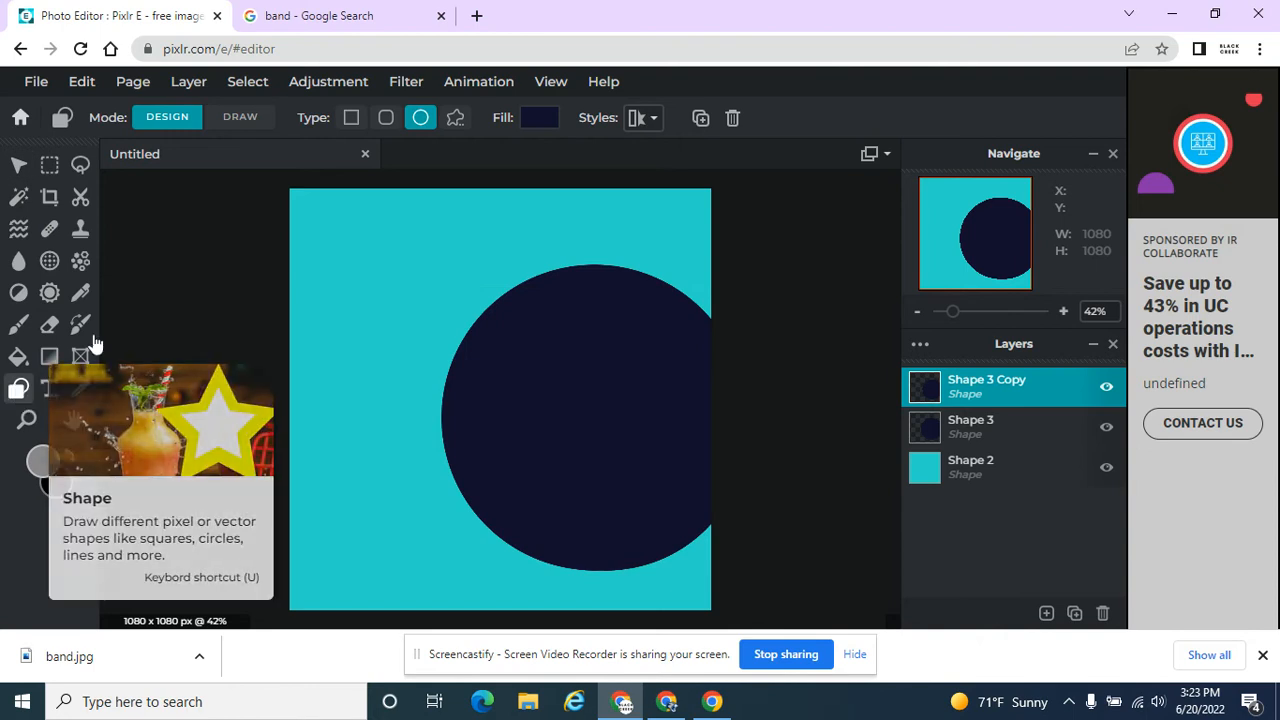
click(538, 120)
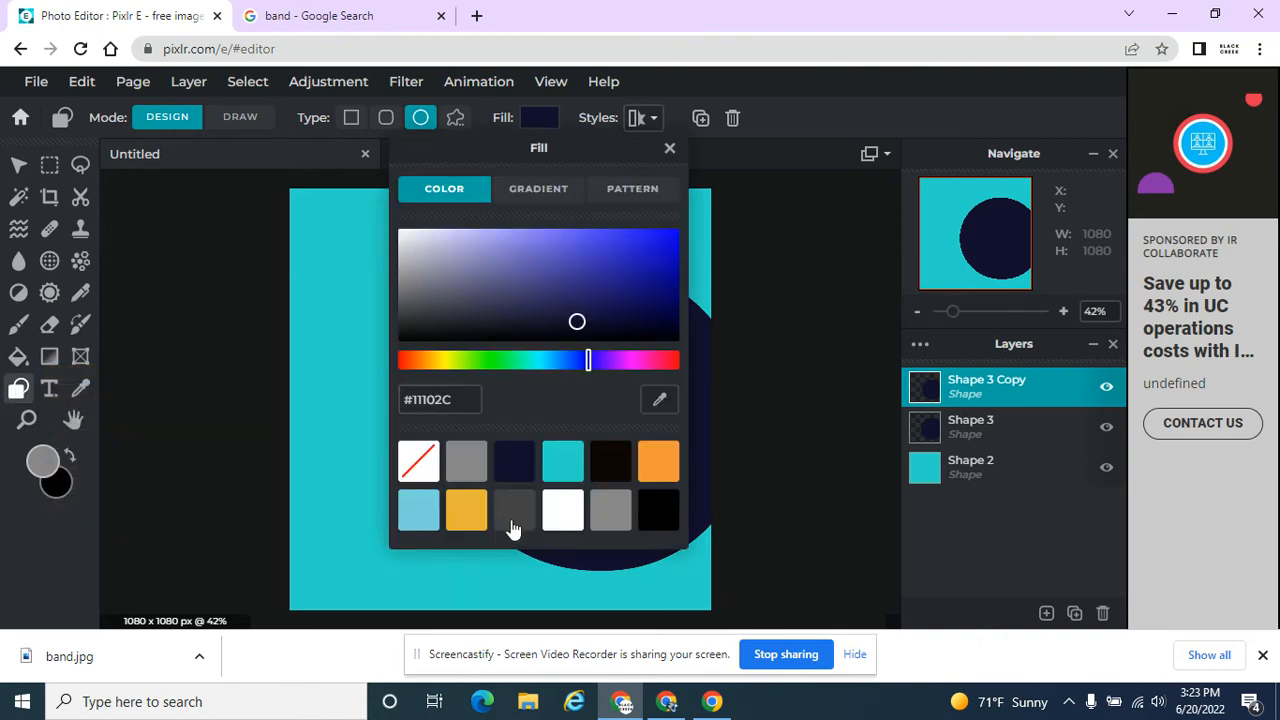
click(464, 464)
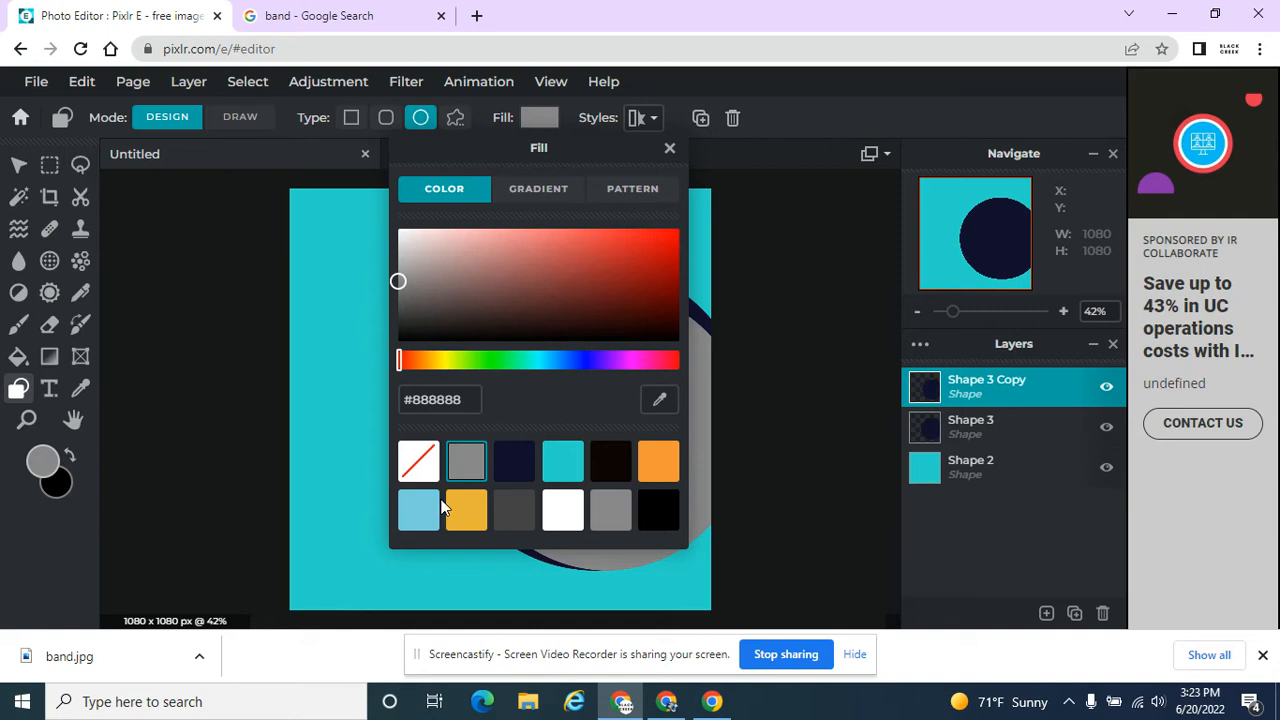
click(790, 438)
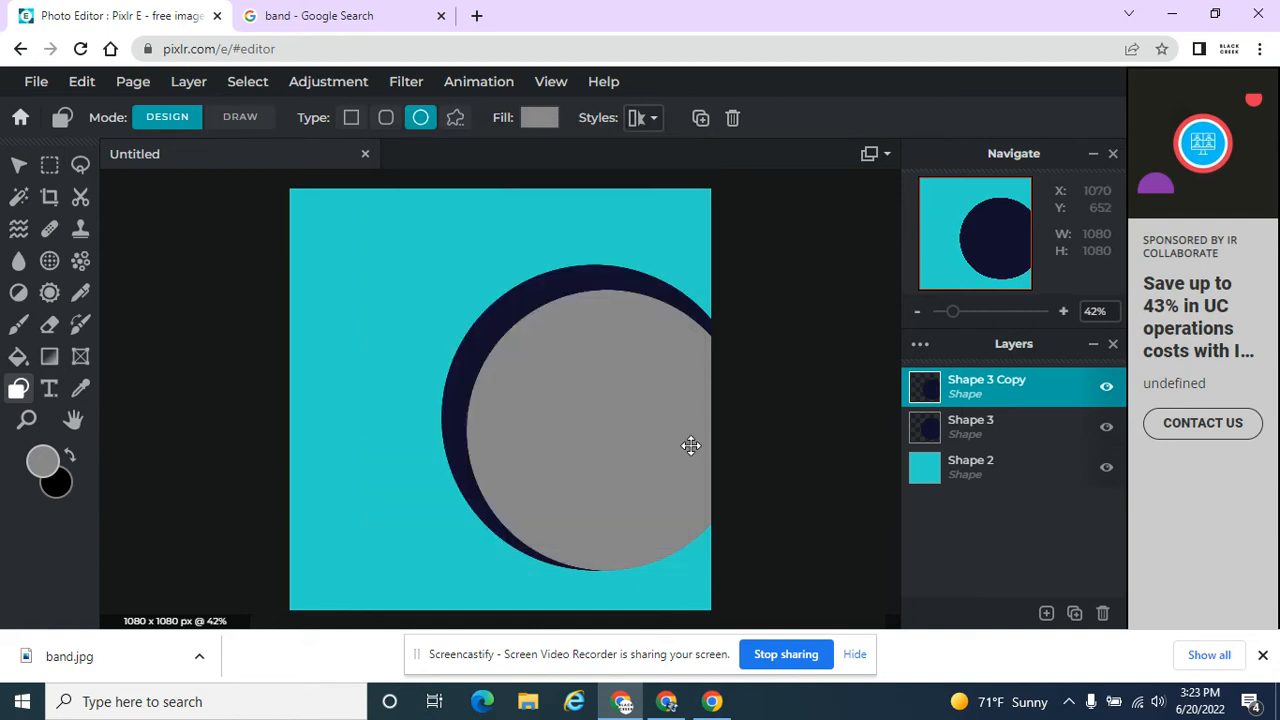
- Centre the grey circle inside the navy circle, at about X 426, Y 228, and deselect it
click(19, 165)
drag(501, 358, 529, 371)
key(Right)
key(Right)
key(Right)
key(Right)
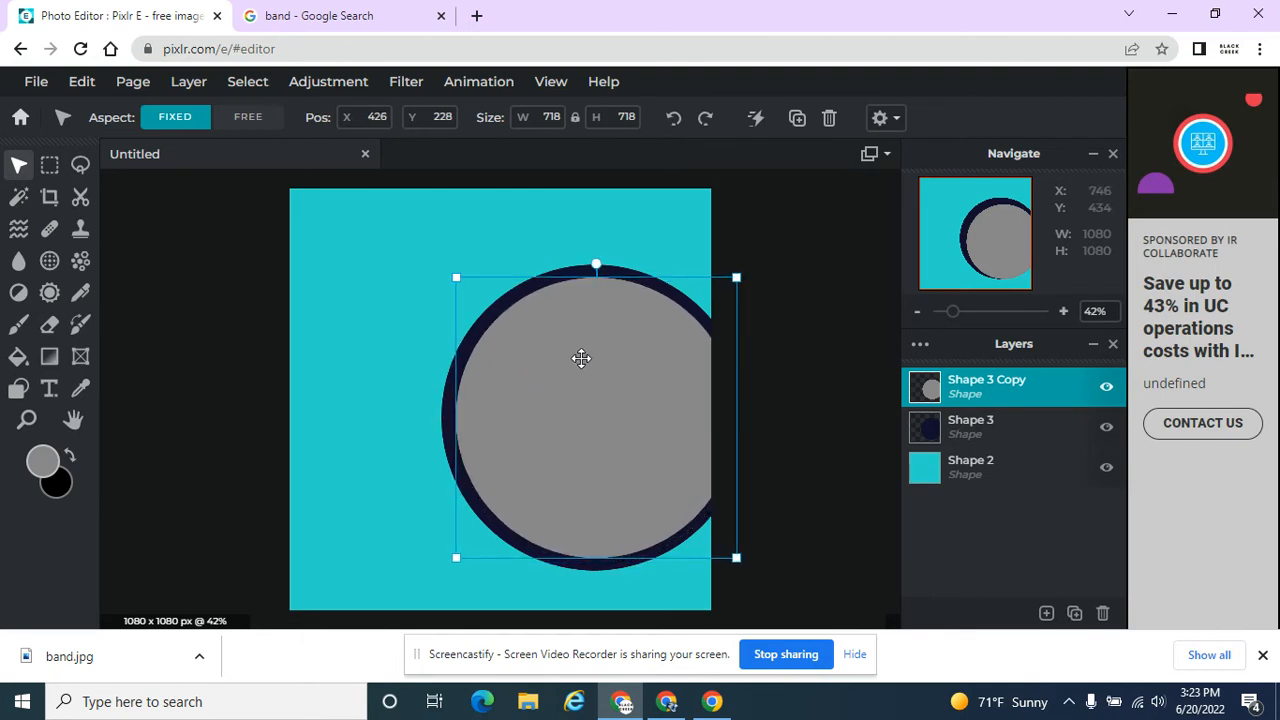
click(785, 220)
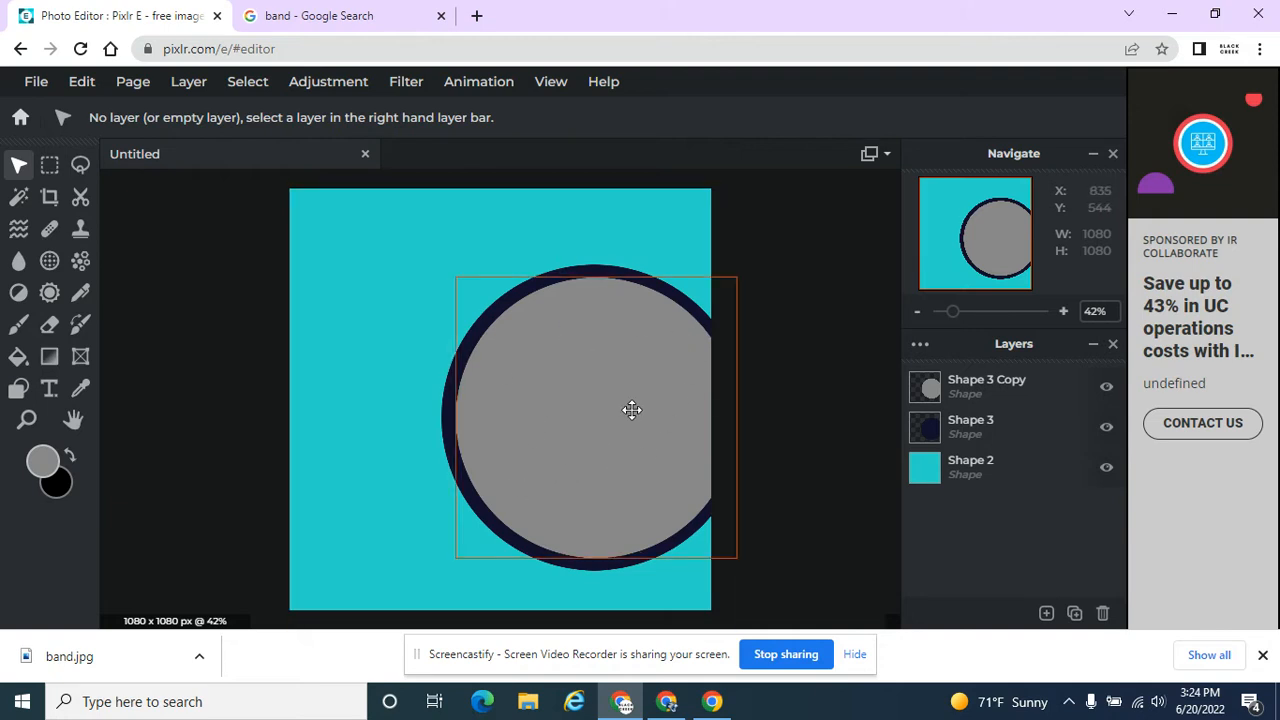
- Add a new frame layer above the circles and set its shape to a circle
click(1046, 613)
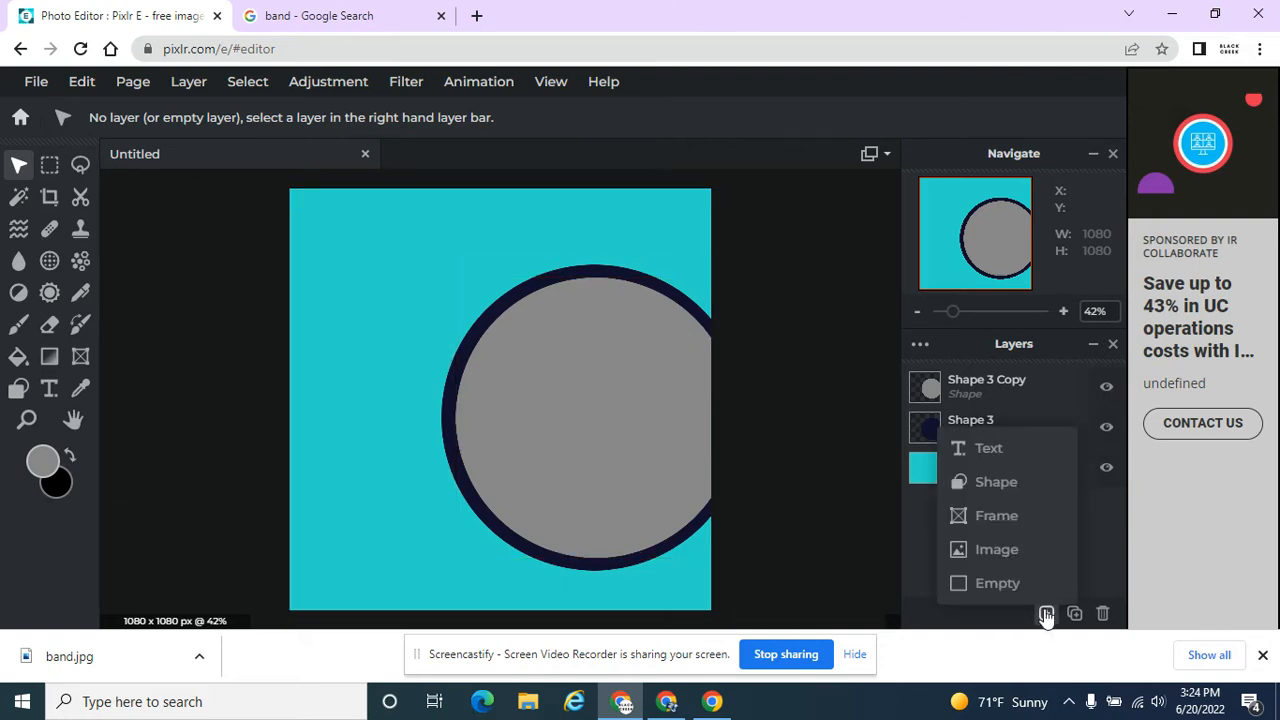
click(996, 516)
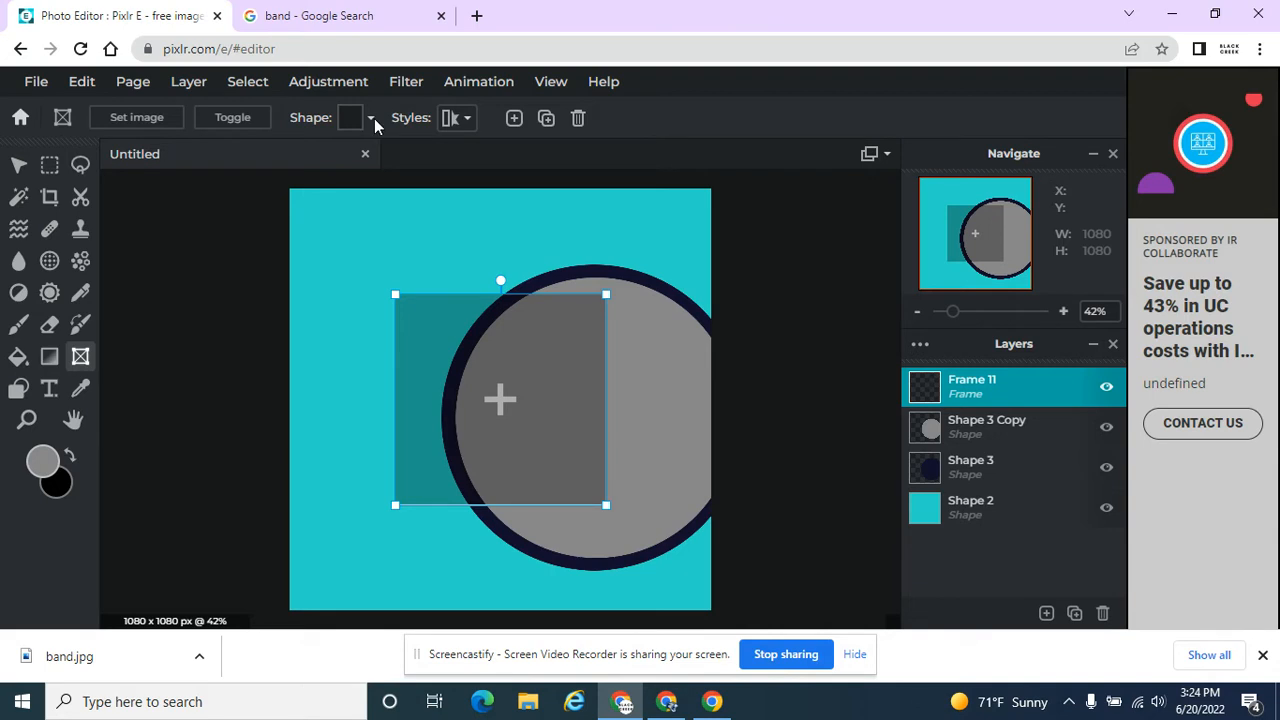
click(18, 165)
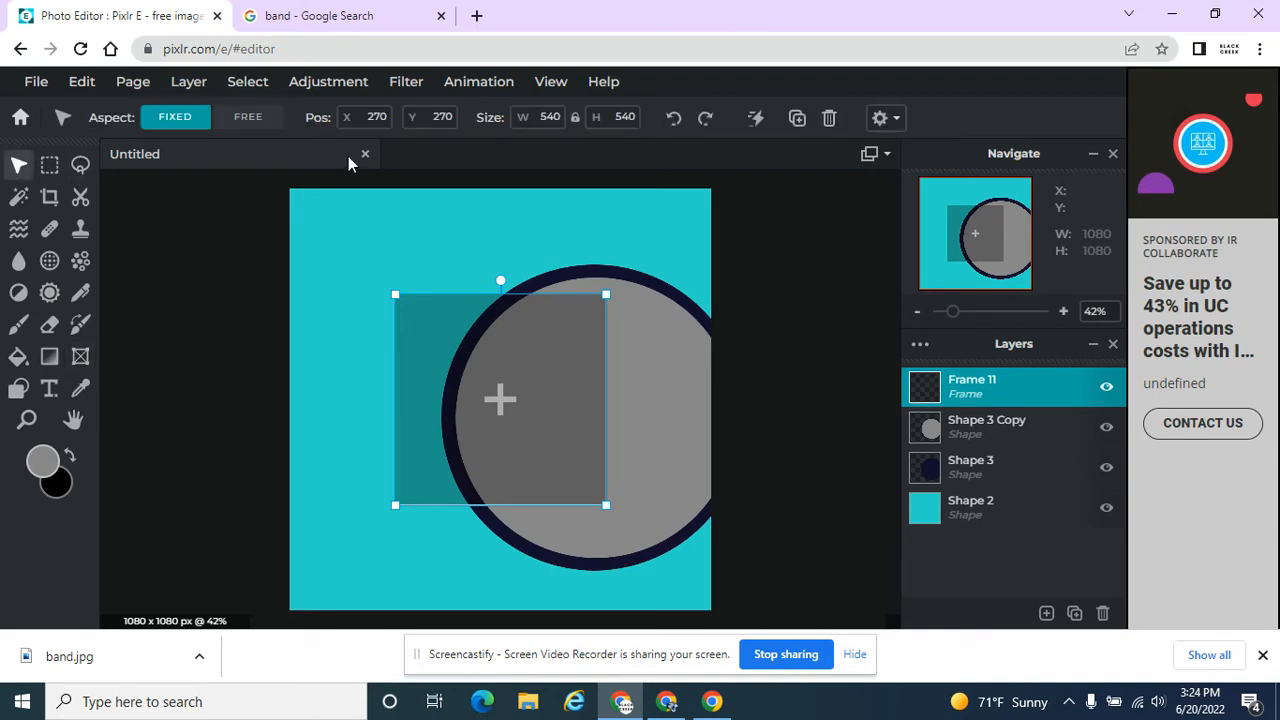
click(171, 291)
click(458, 307)
click(80, 356)
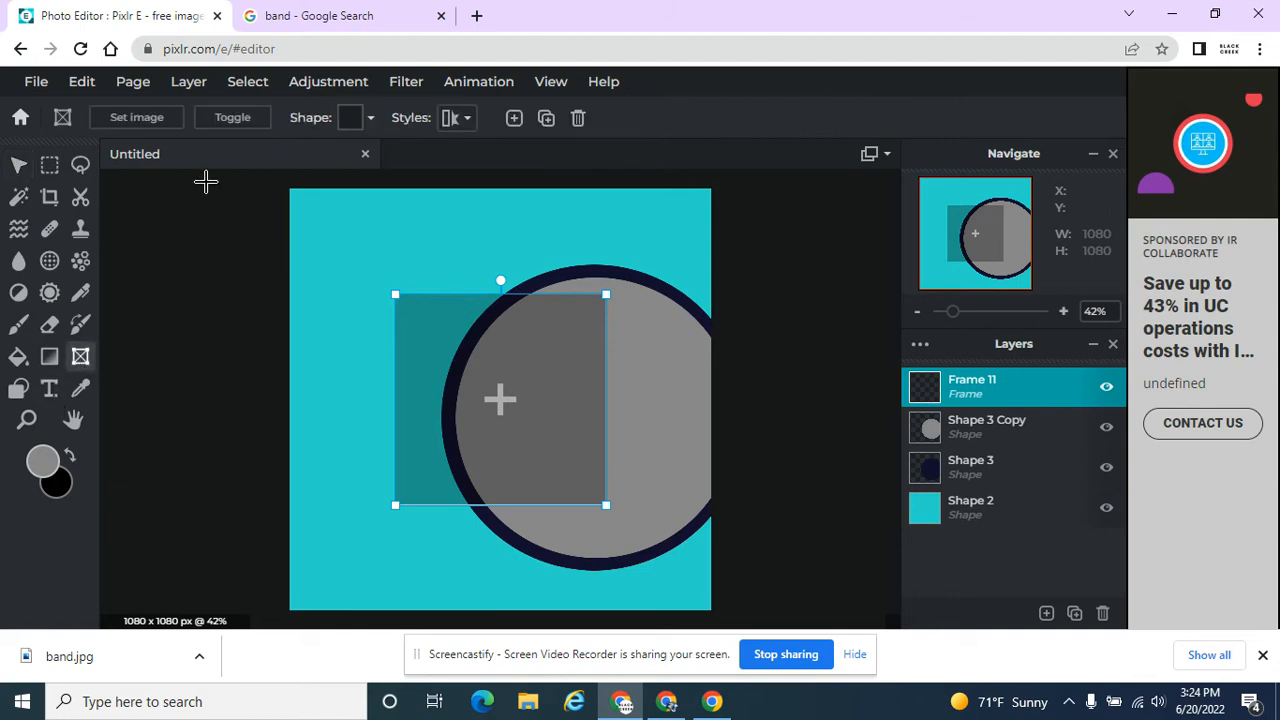
click(355, 118)
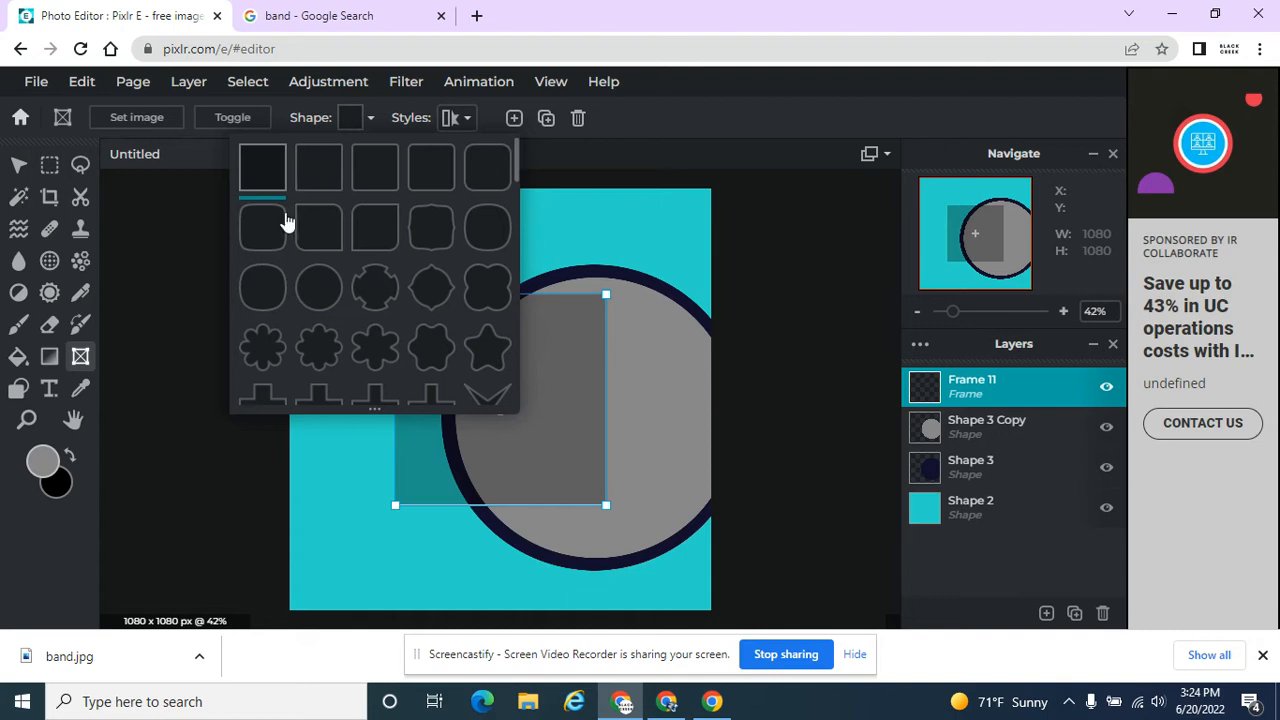
click(316, 291)
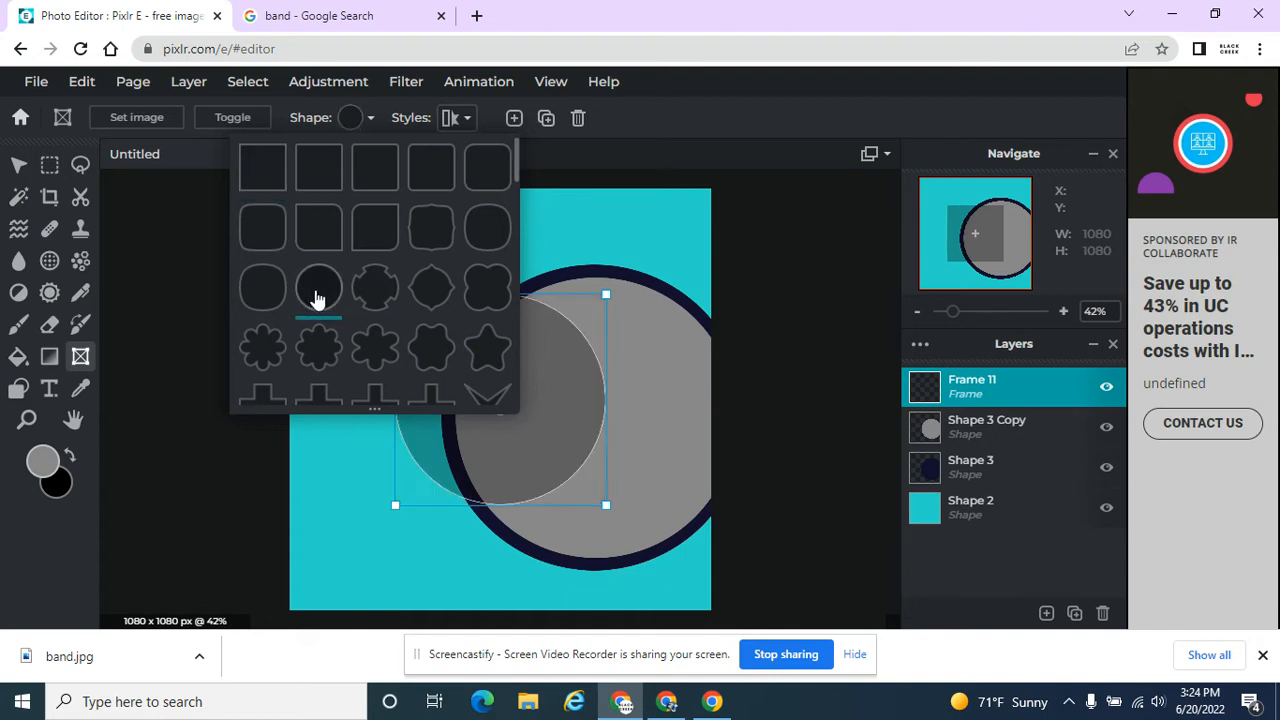
click(764, 327)
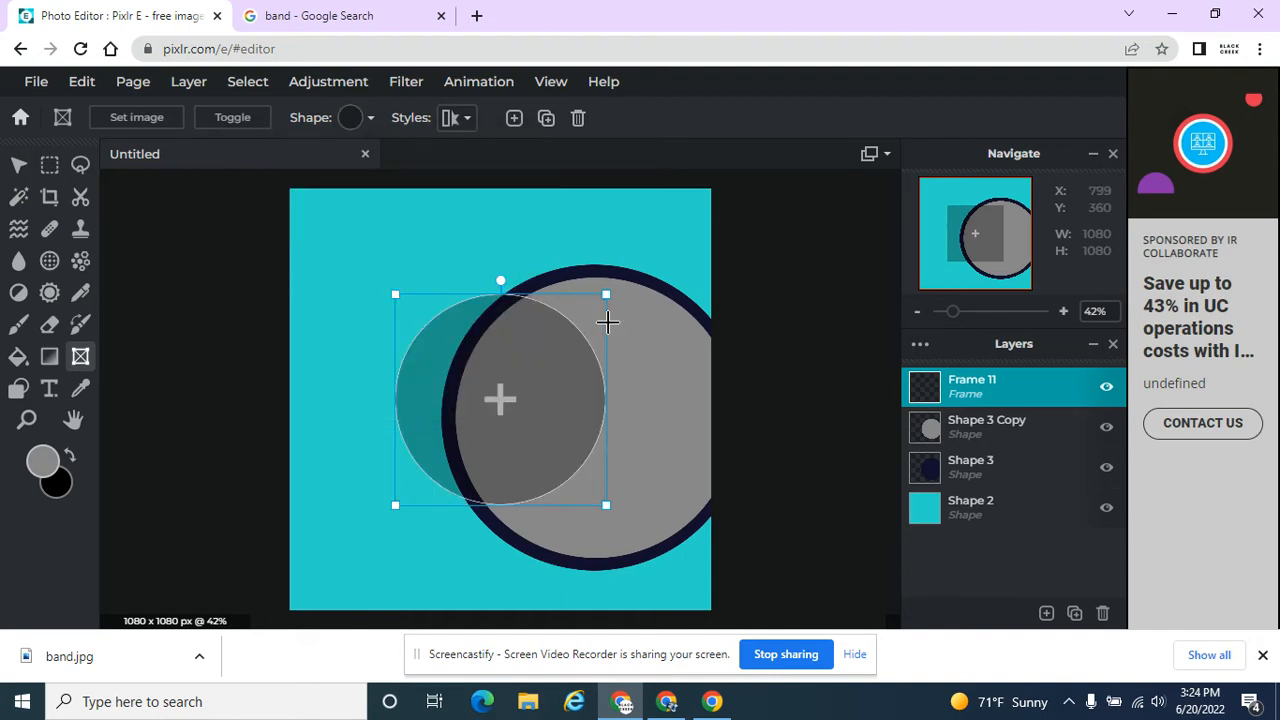
- Enlarge the circular frame to slightly smaller than the grey circle and centre it over that circle, leaving a thin grey rim
drag(607, 296, 662, 267)
drag(517, 340, 587, 390)
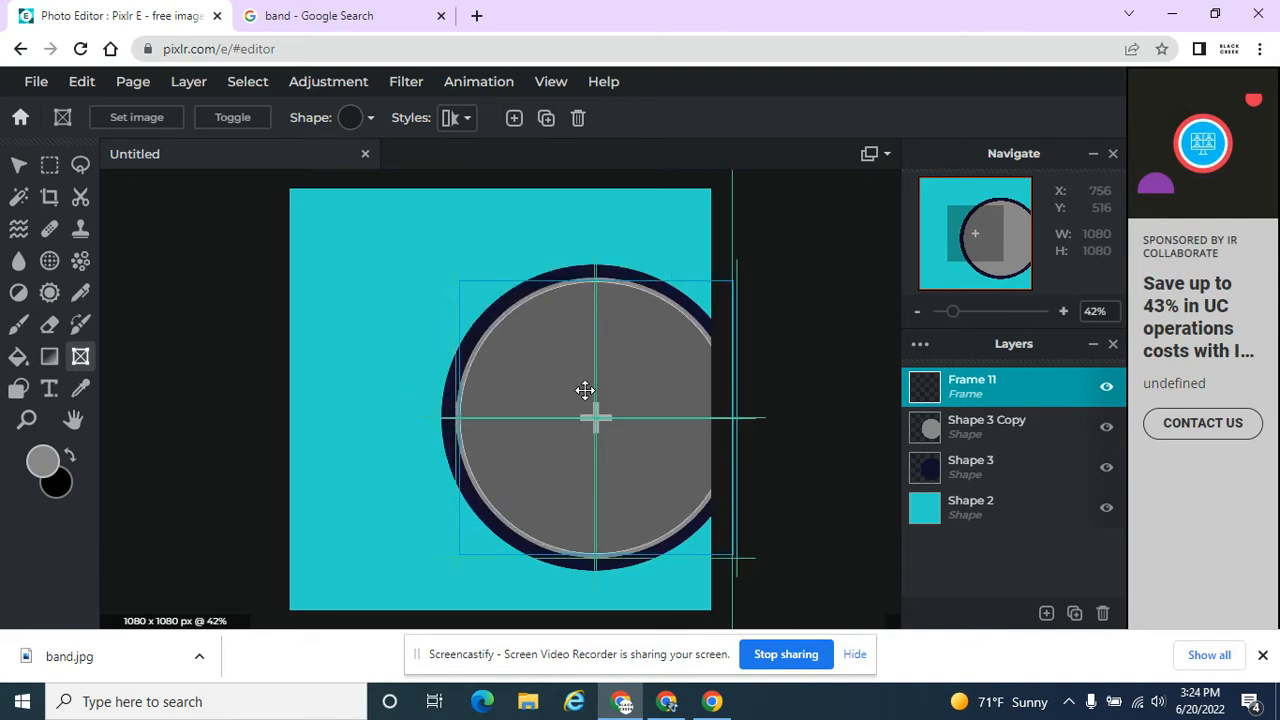
click(347, 119)
scroll(430, 325, down, 5)
scroll(434, 318, down, 8)
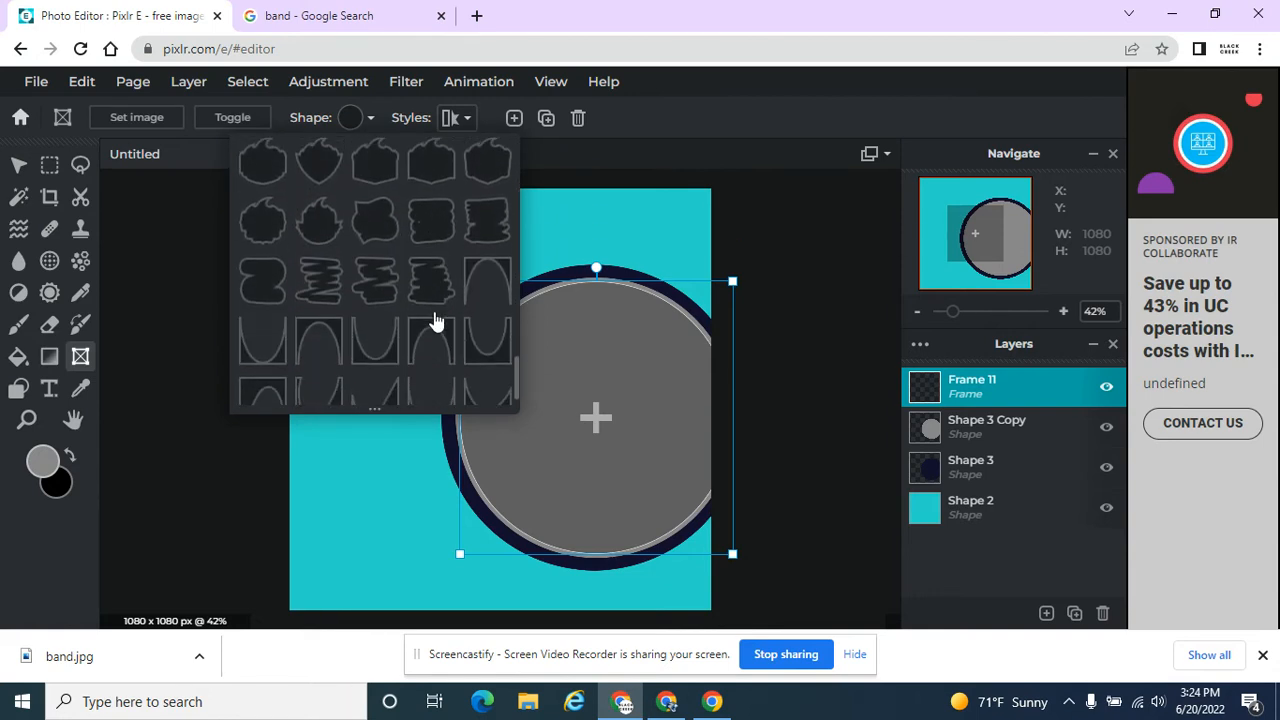
scroll(398, 257, down, 3)
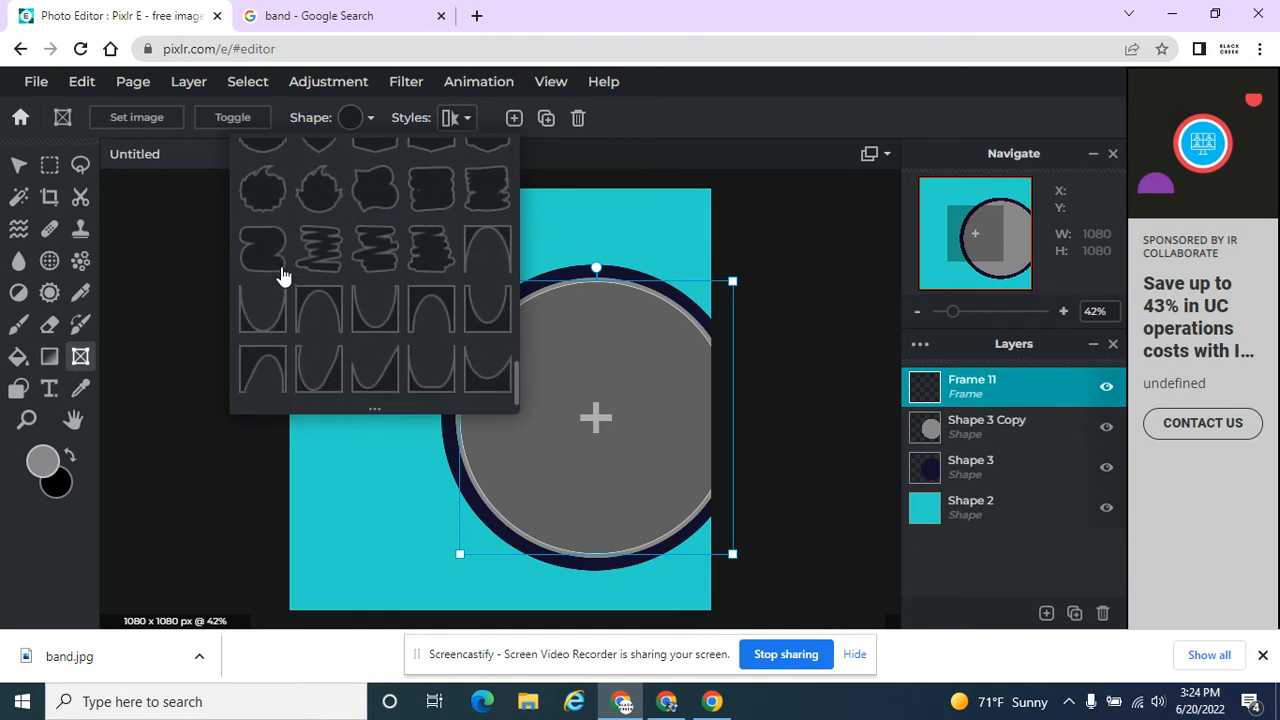
click(170, 213)
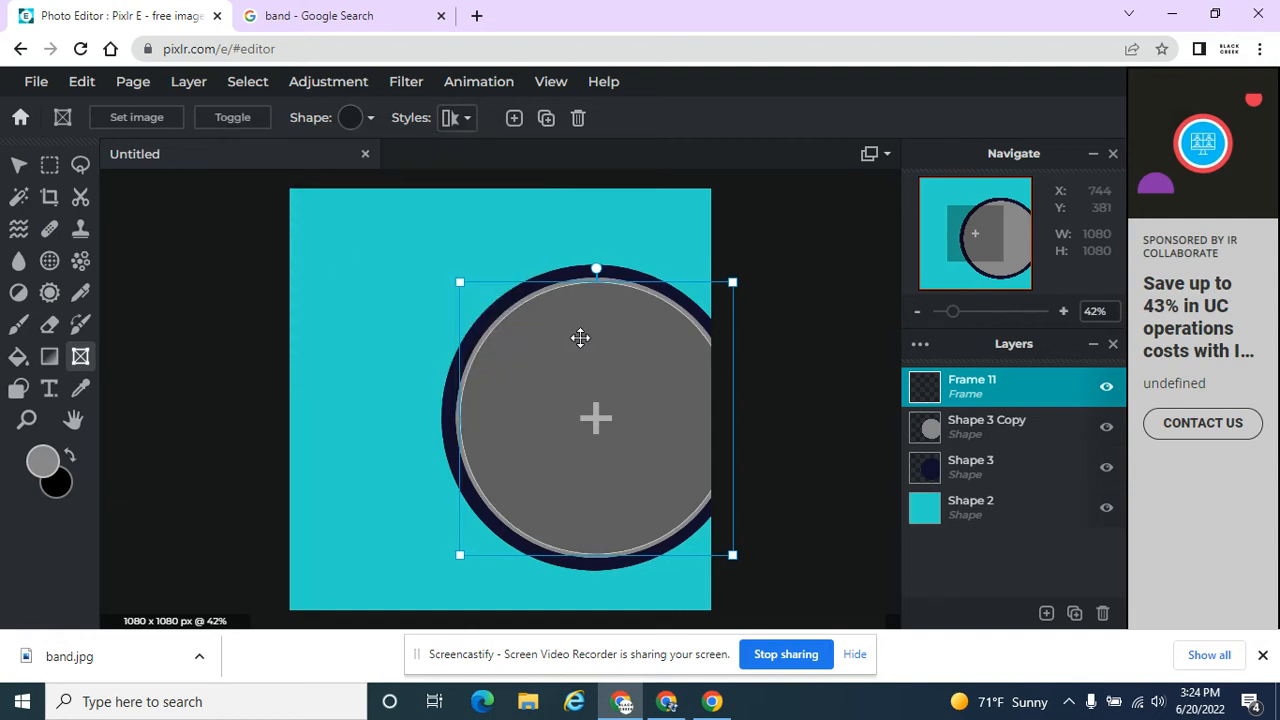
click(803, 194)
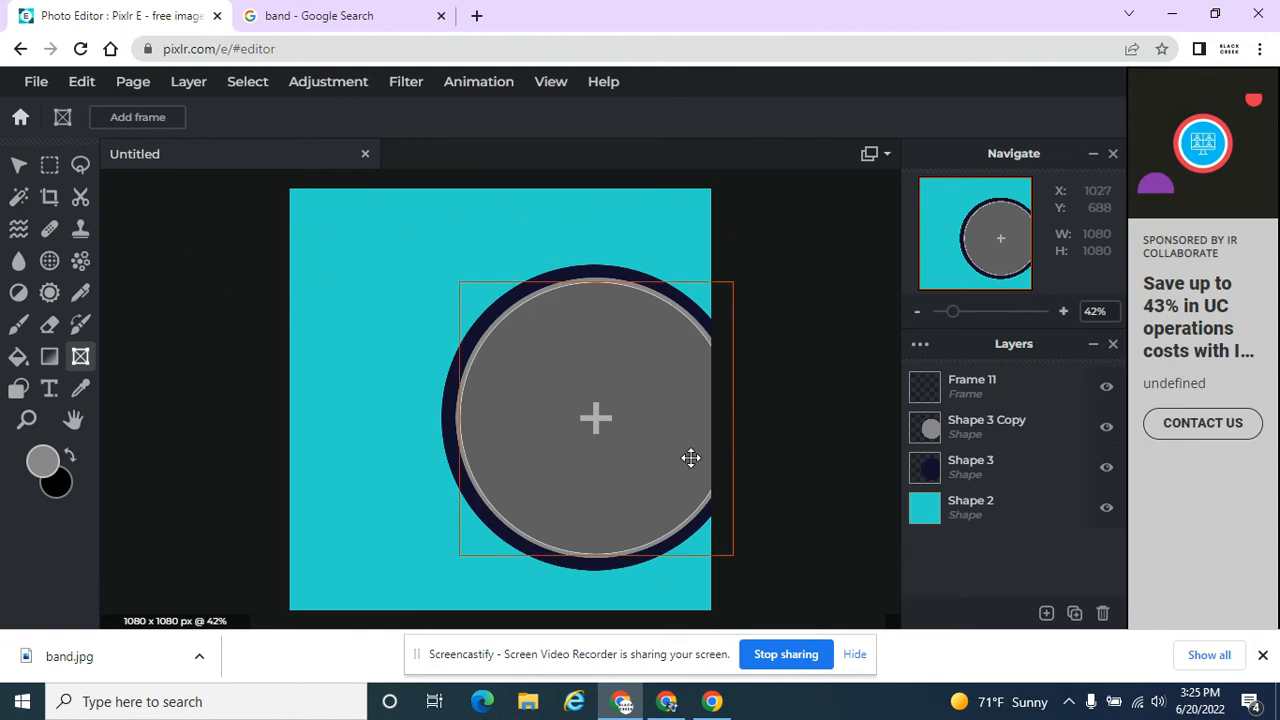
click(624, 402)
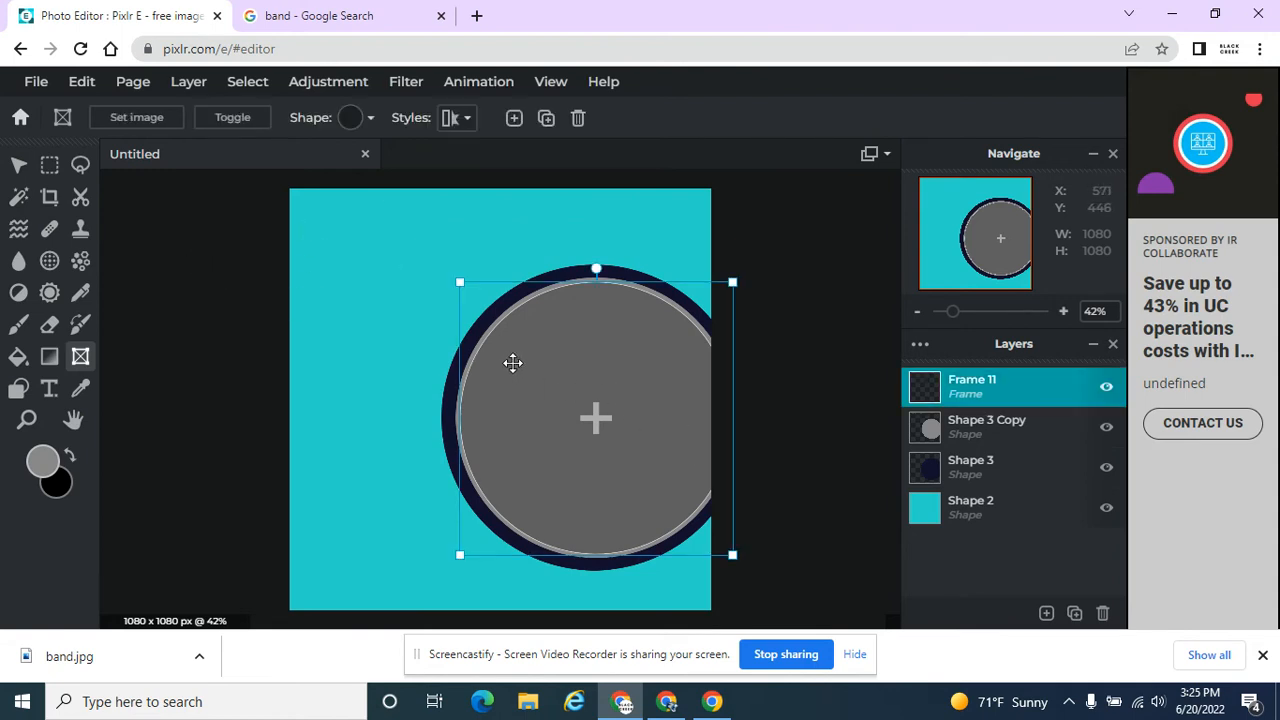
click(341, 12)
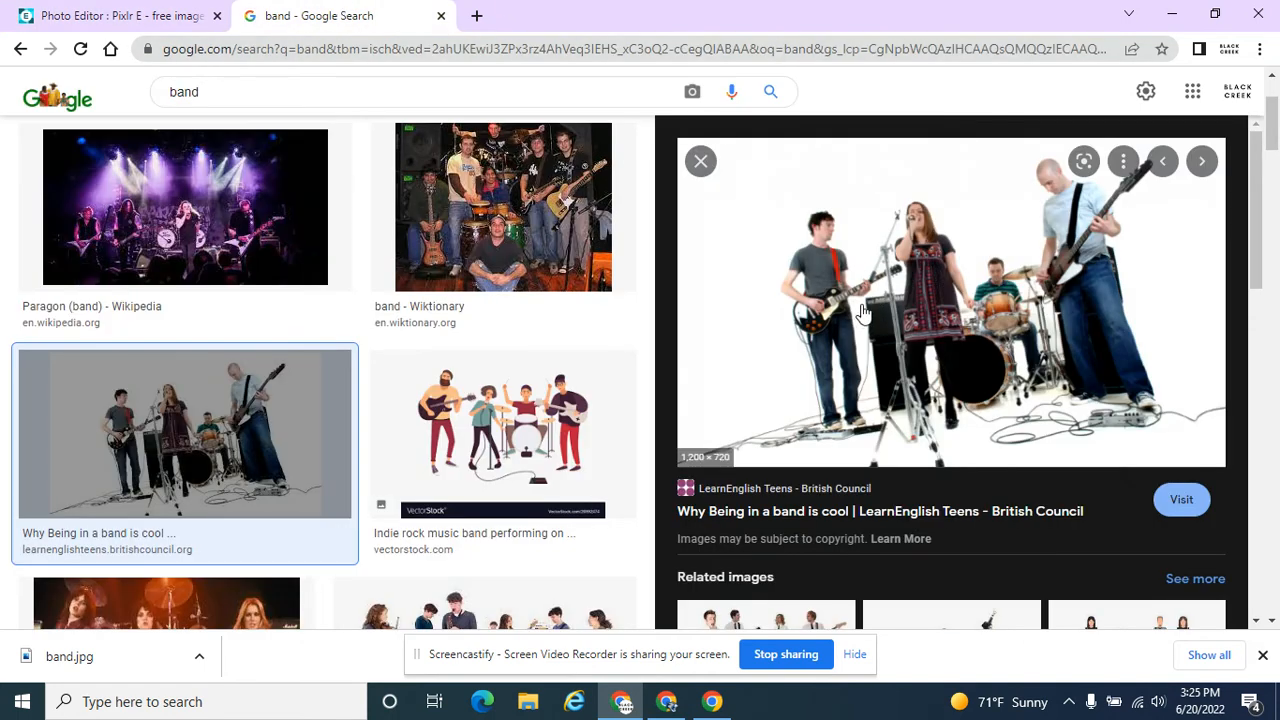
right_click(955, 320)
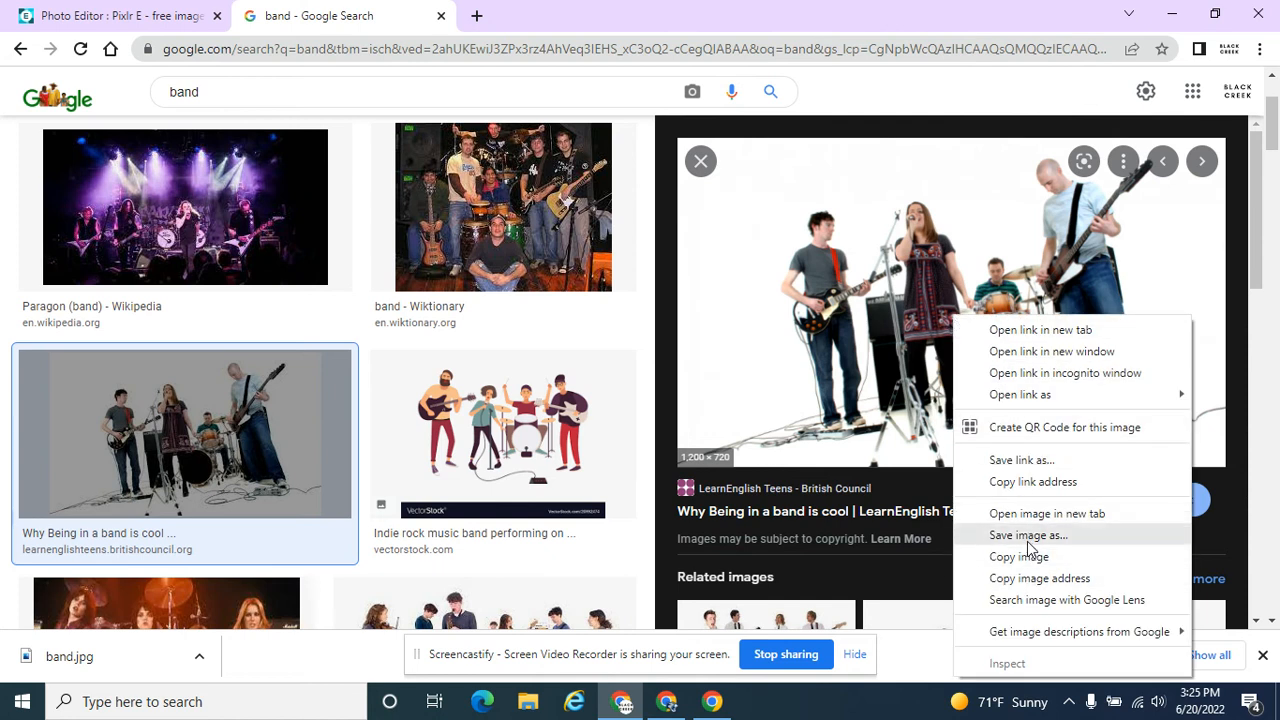
click(1028, 536)
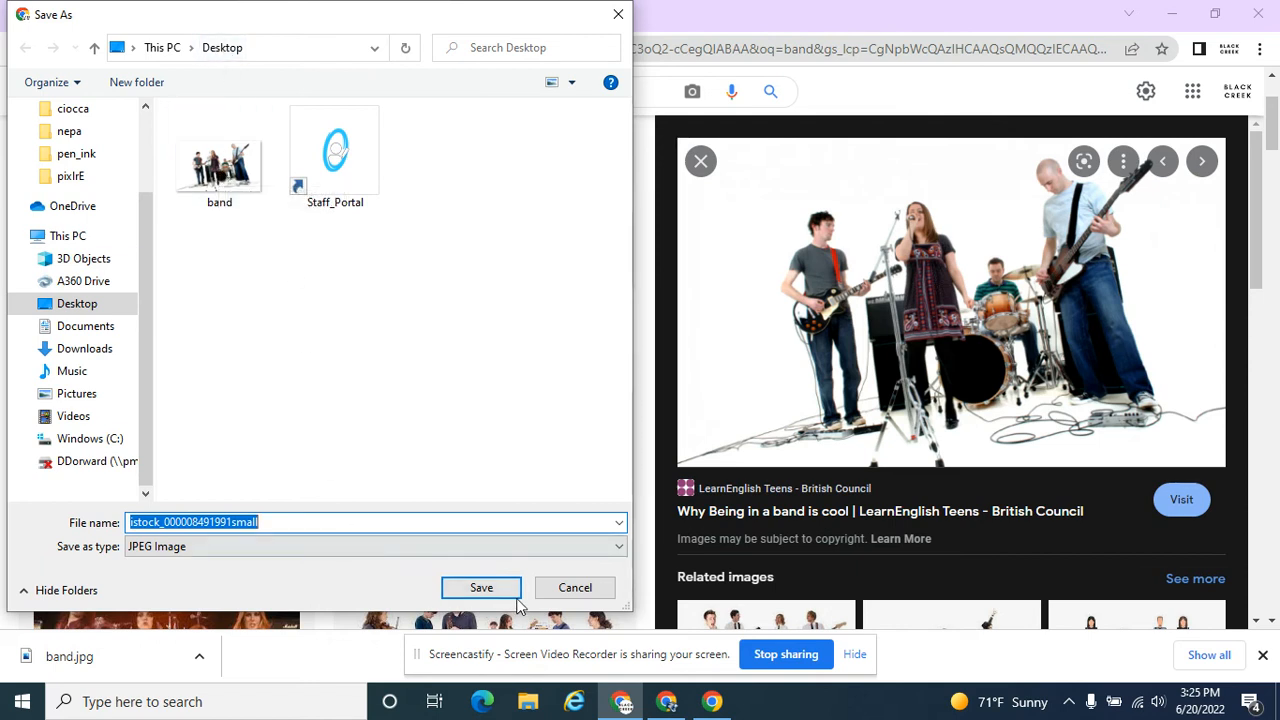
click(588, 583)
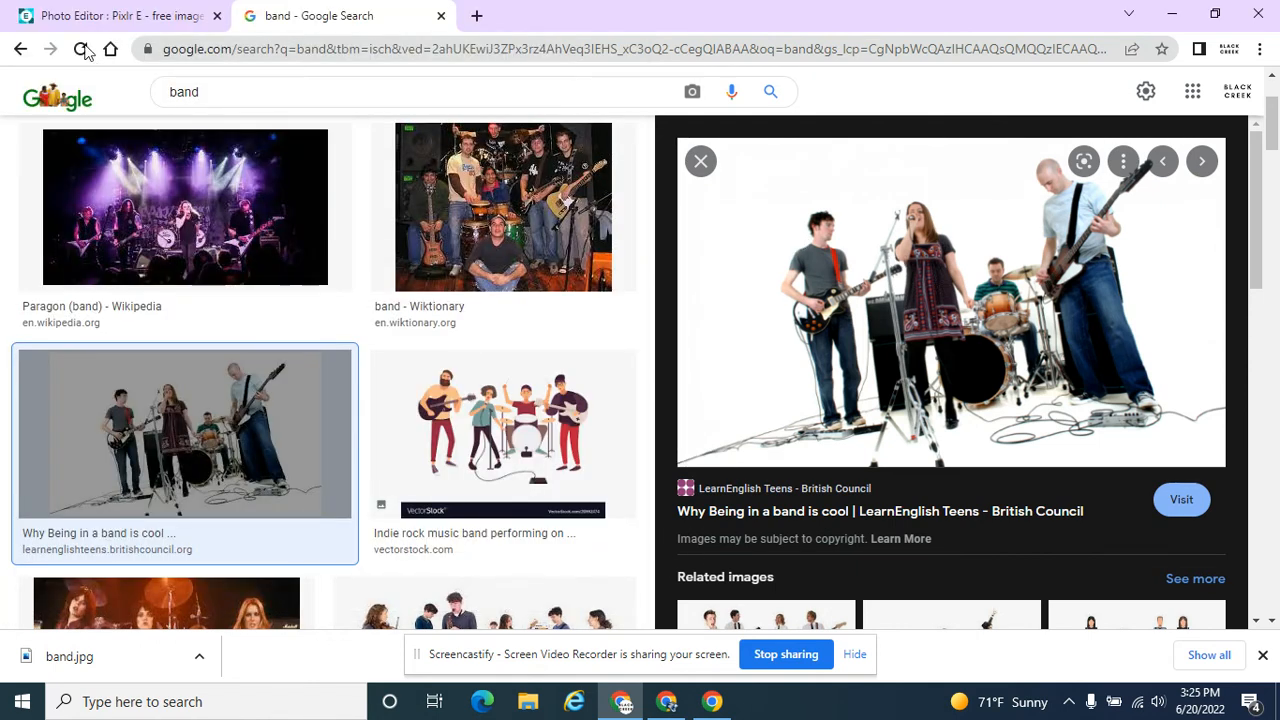
click(96, 12)
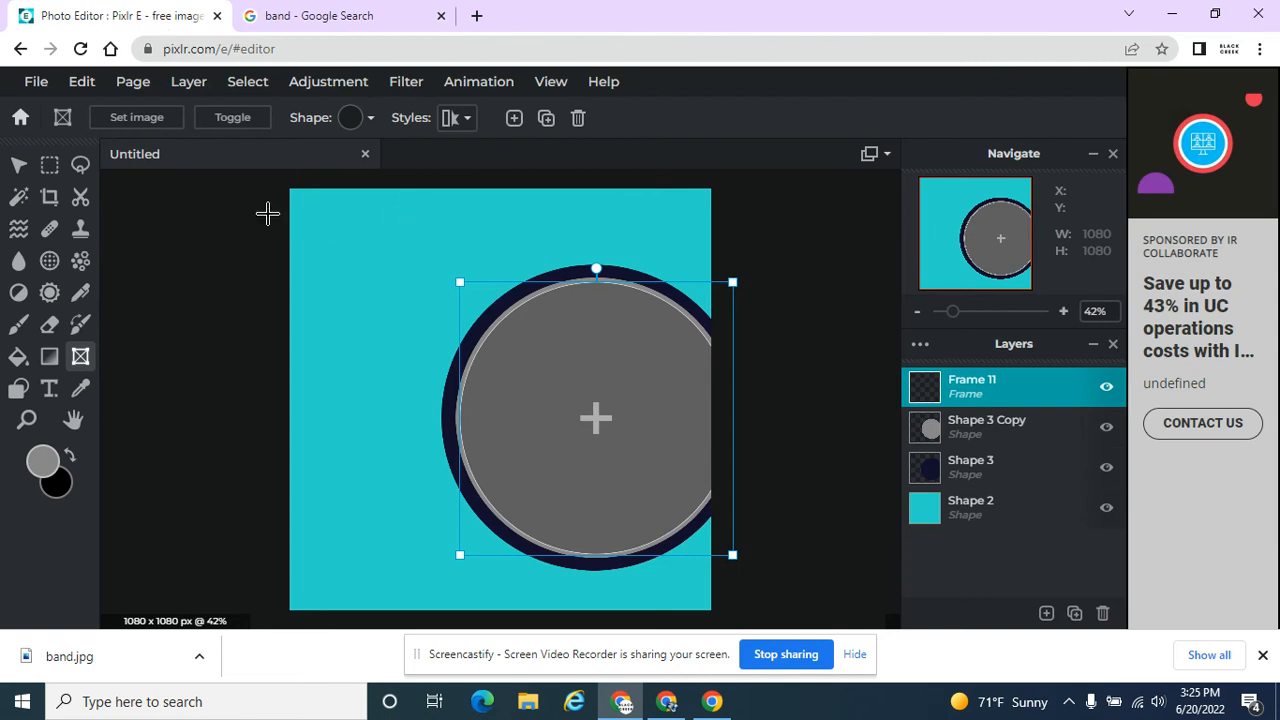
- Fill the circular frame with the image file "band" from the Desktop
click(150, 120)
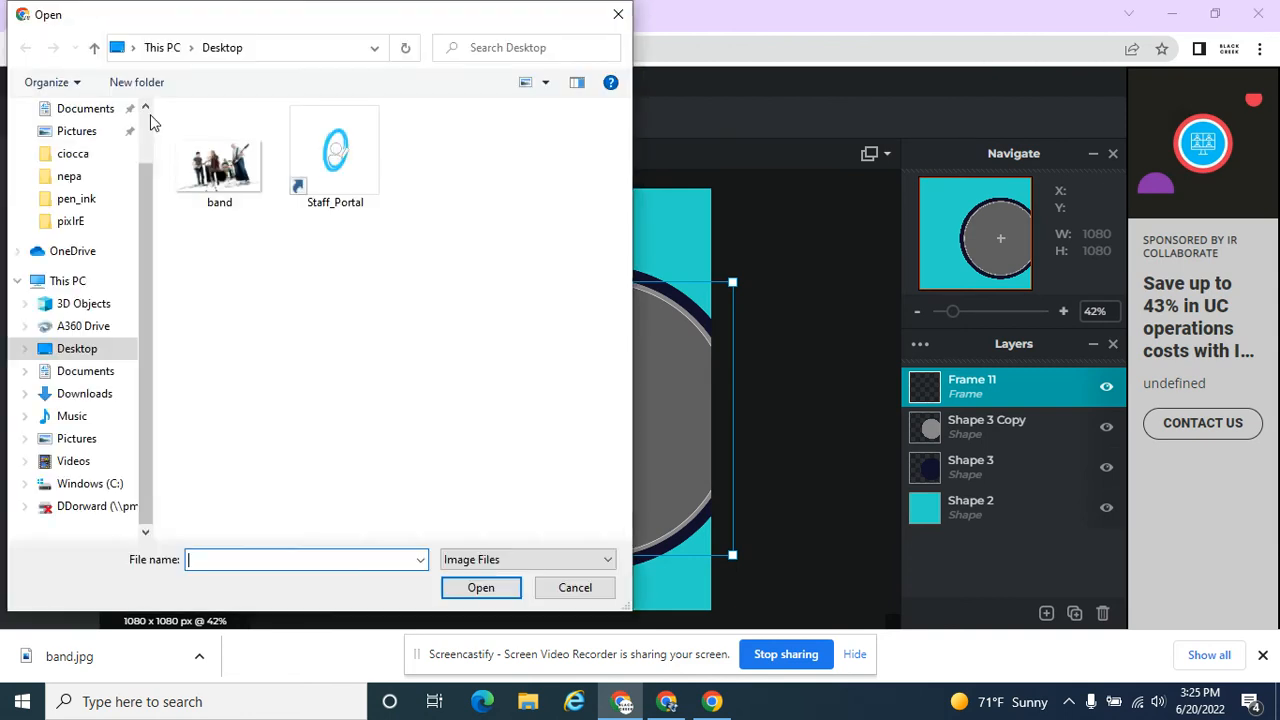
click(225, 174)
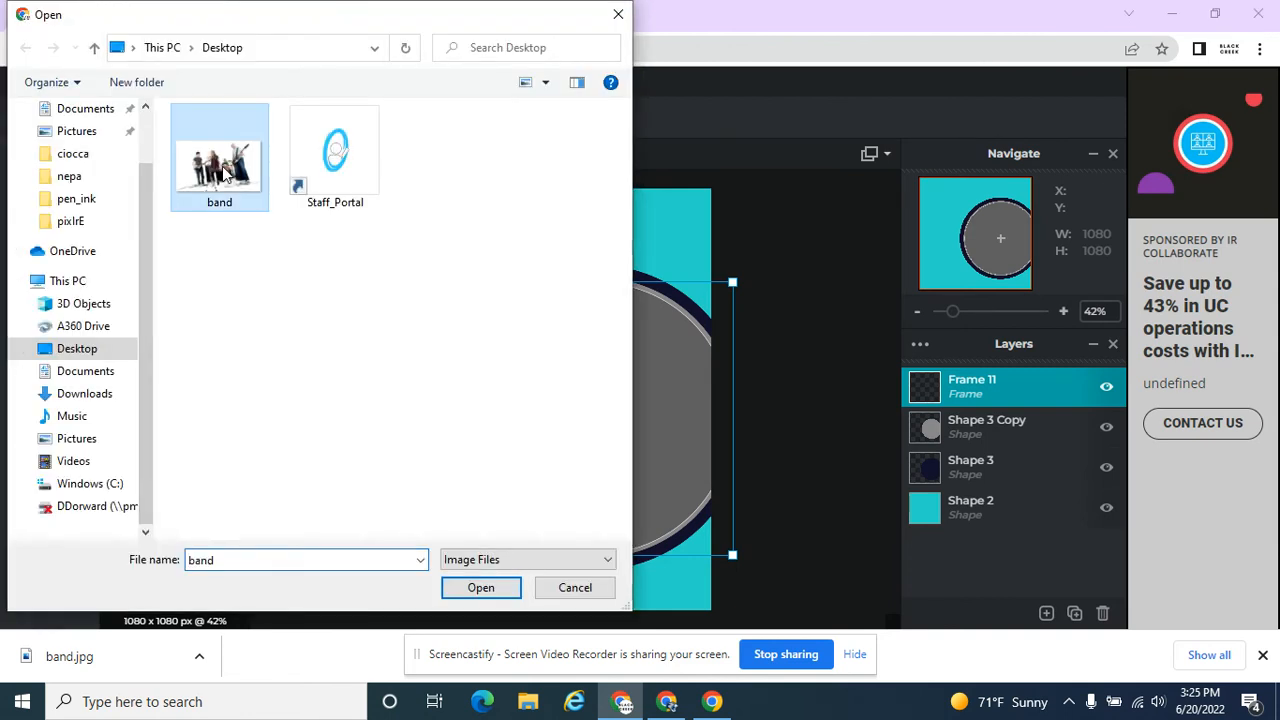
click(476, 588)
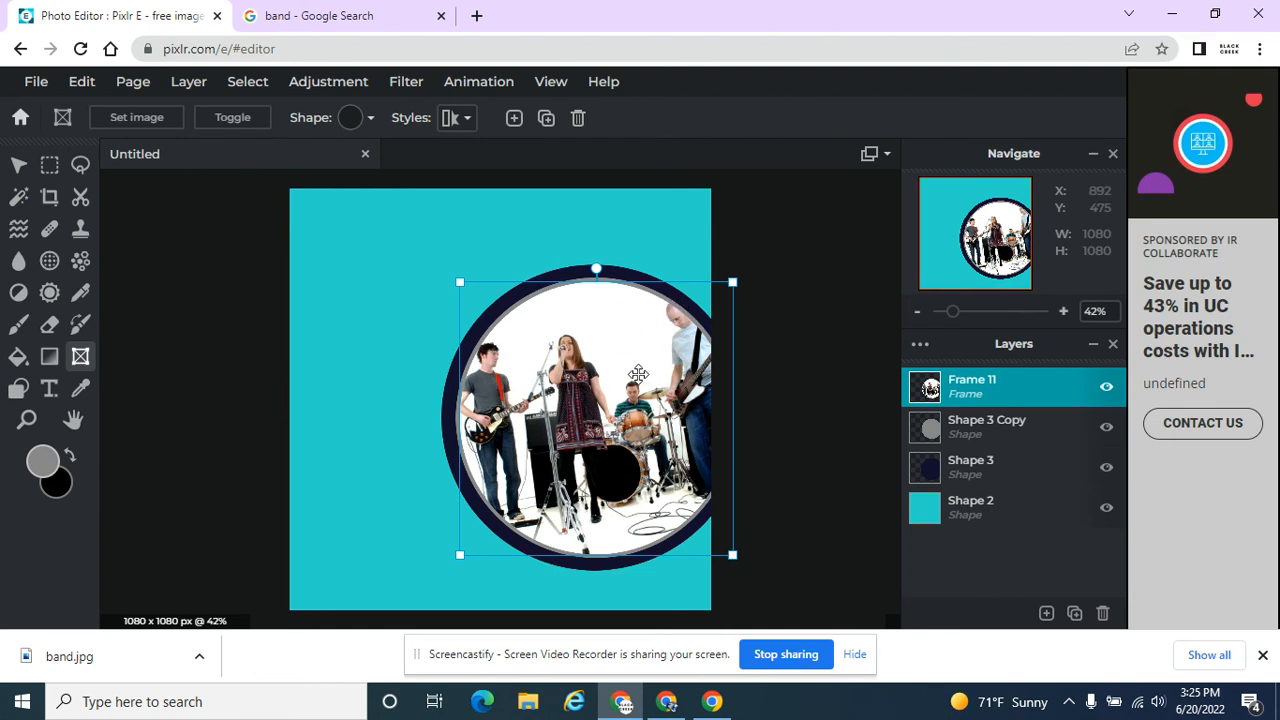
- Enlarge and reposition the band photo inside the frame so the singer, drummer and guitarist fill the circle, and deselect the frame
double_click(594, 395)
drag(637, 384, 576, 412)
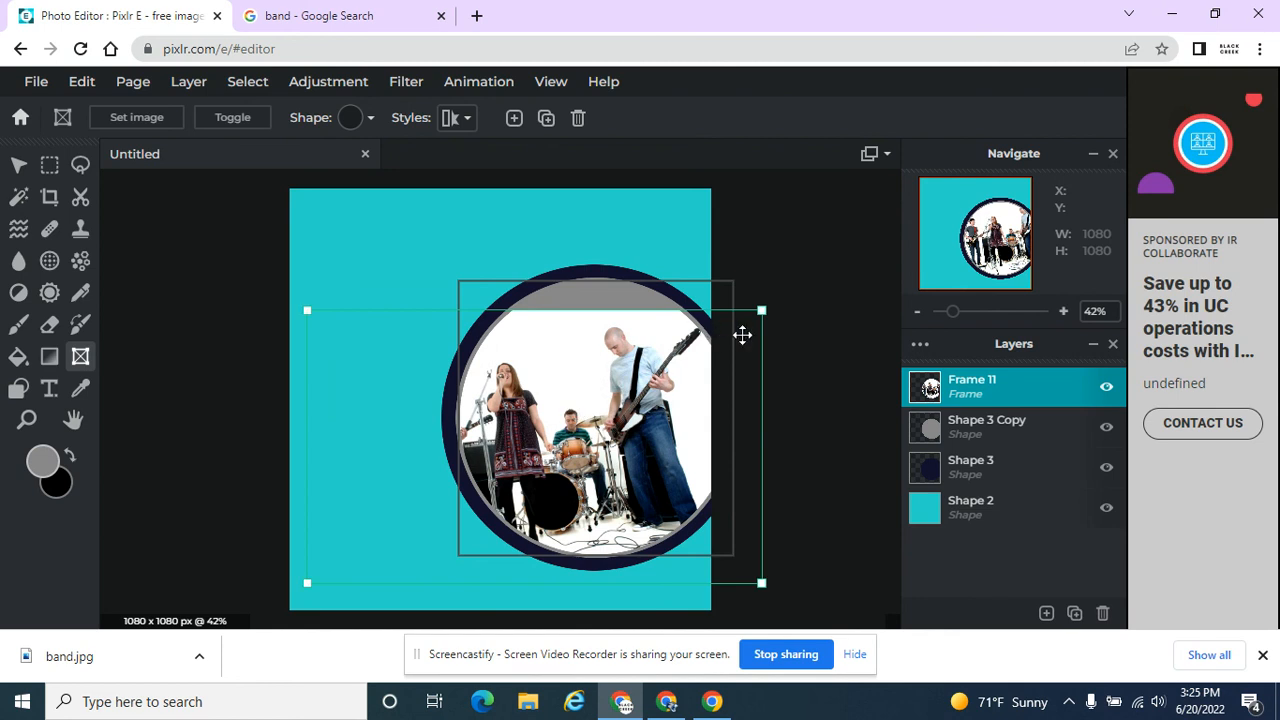
drag(762, 313, 822, 271)
drag(623, 370, 608, 372)
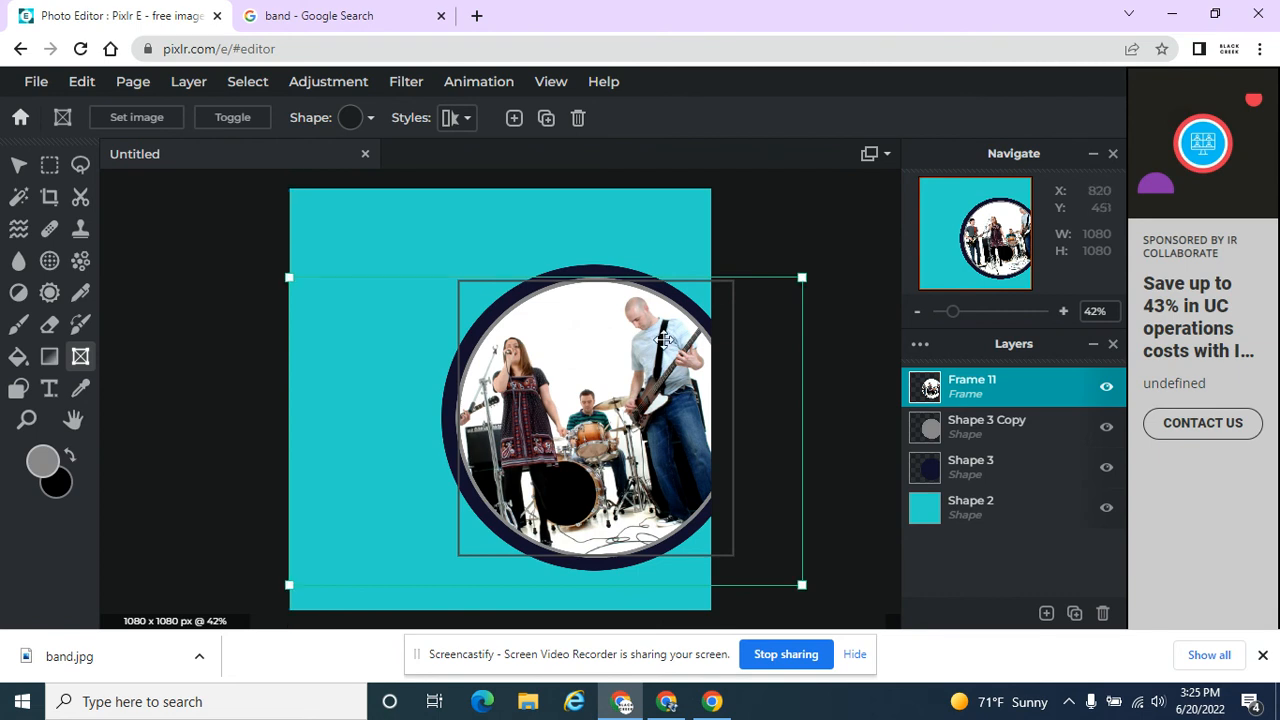
drag(798, 279, 815, 269)
drag(629, 365, 607, 372)
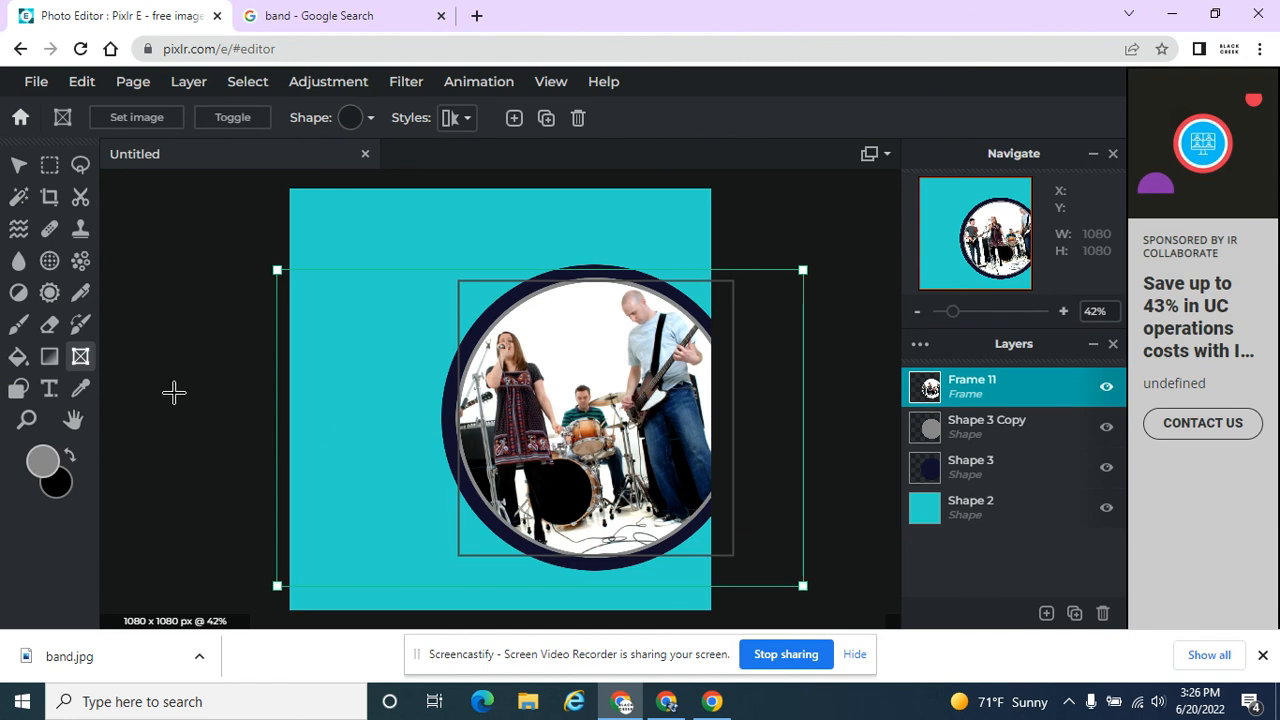
click(207, 218)
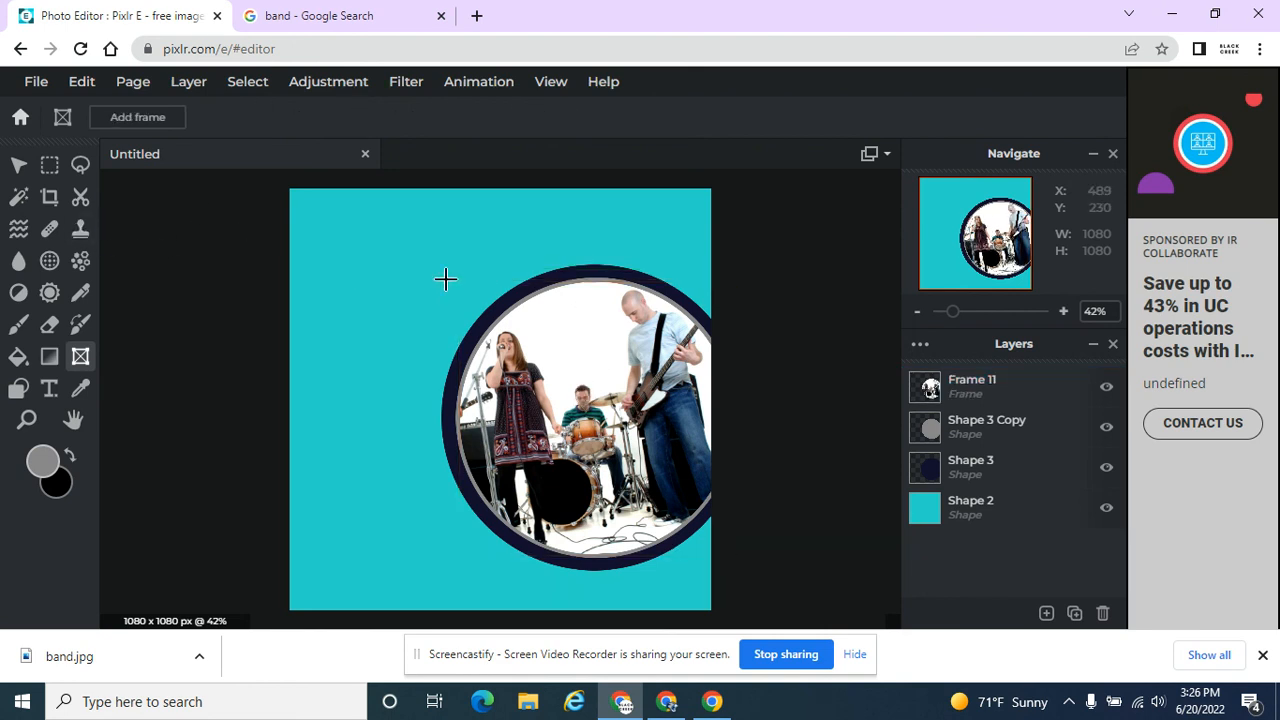